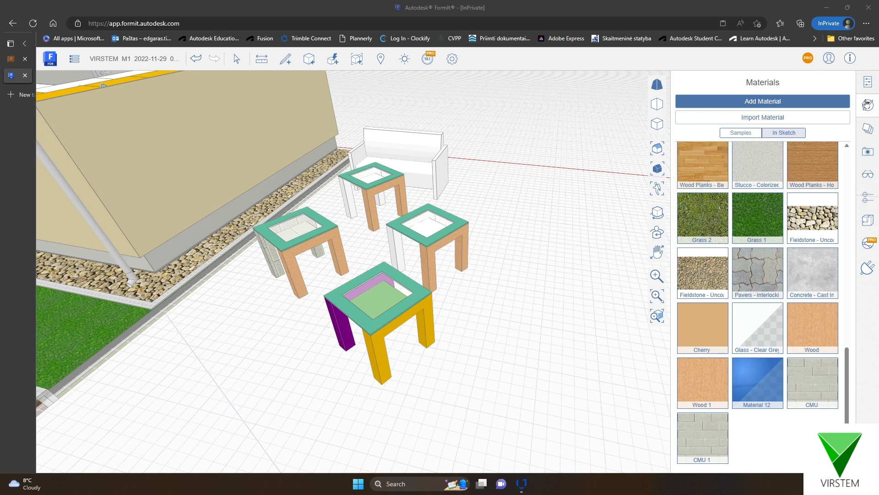
- Create two new layers named Table and Sofa in the sketch
left_click(868, 128)
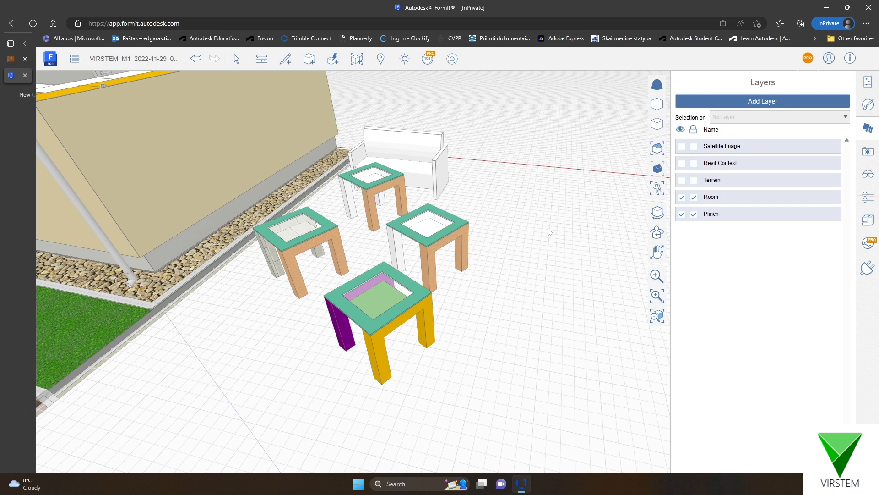
middle_click_drag(519, 200, 511, 230)
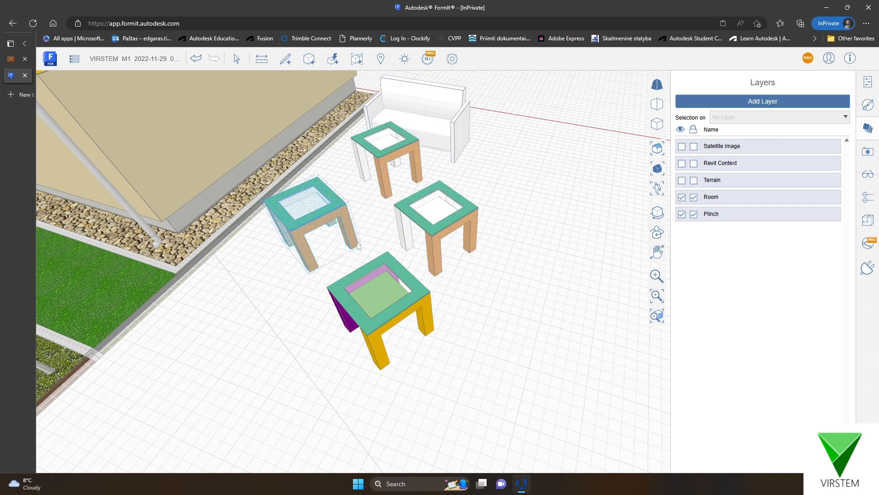
left_click(452, 217)
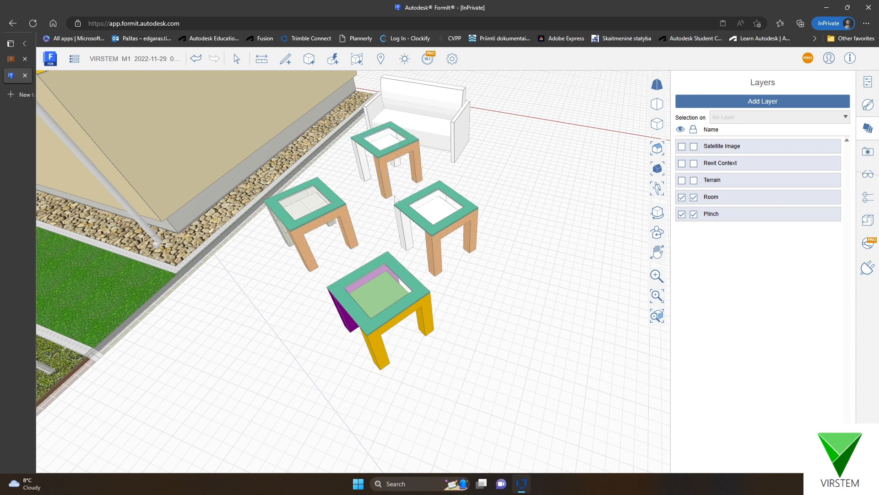
left_click(776, 106)
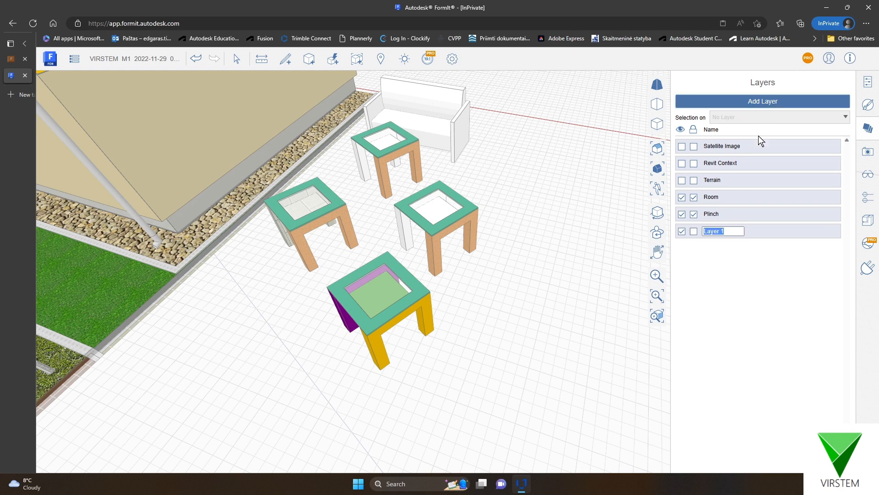
type("Tab")
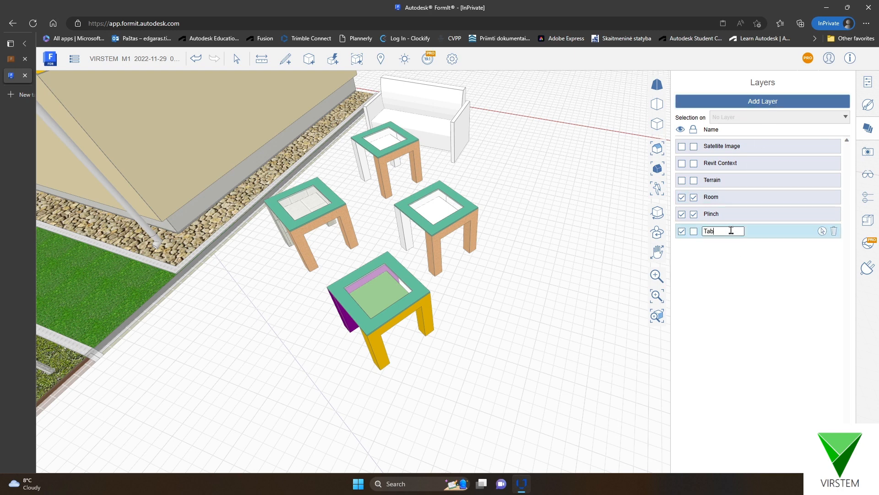
type("le")
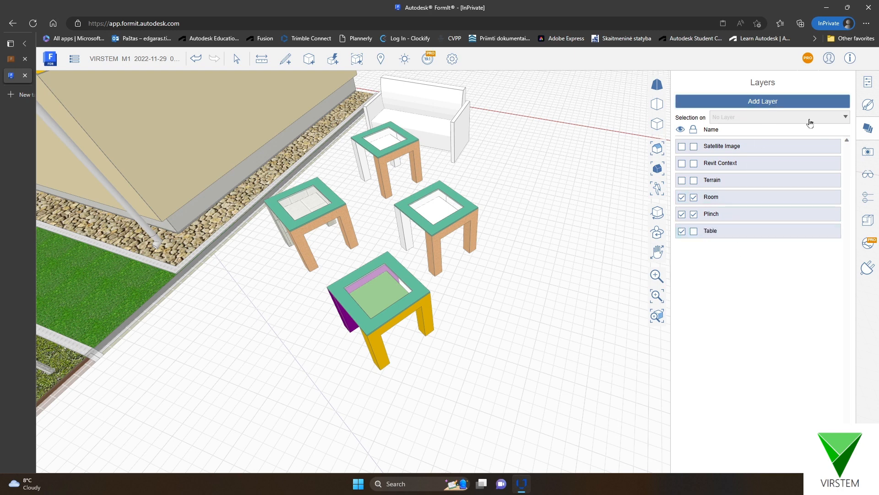
left_click(788, 103)
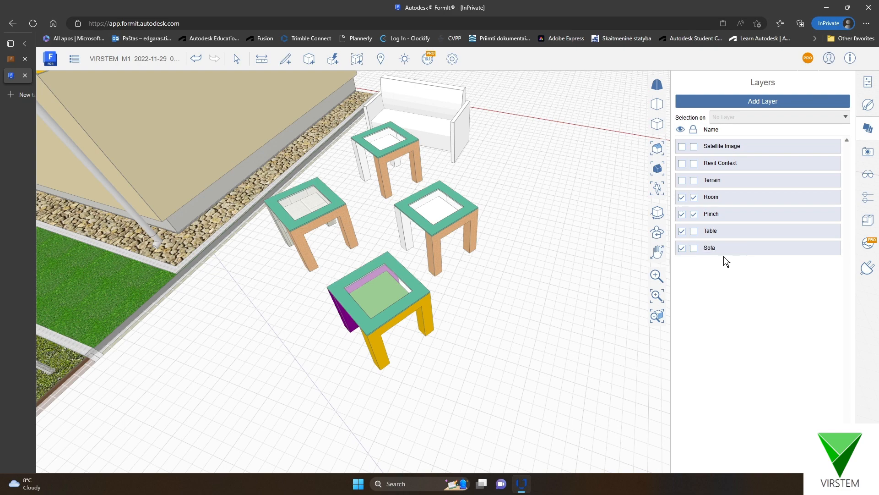
- Assign the white sofa behind the tables to the Sofa layer
left_click(446, 128)
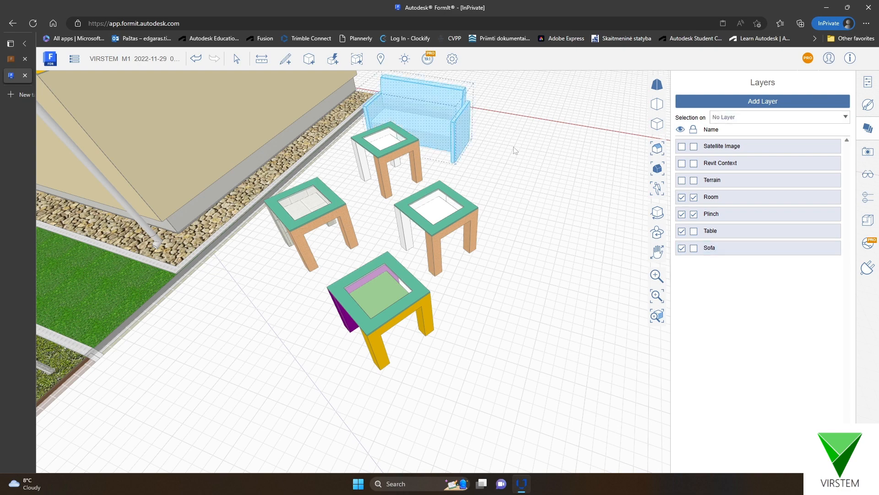
middle_click_drag(492, 131, 471, 198)
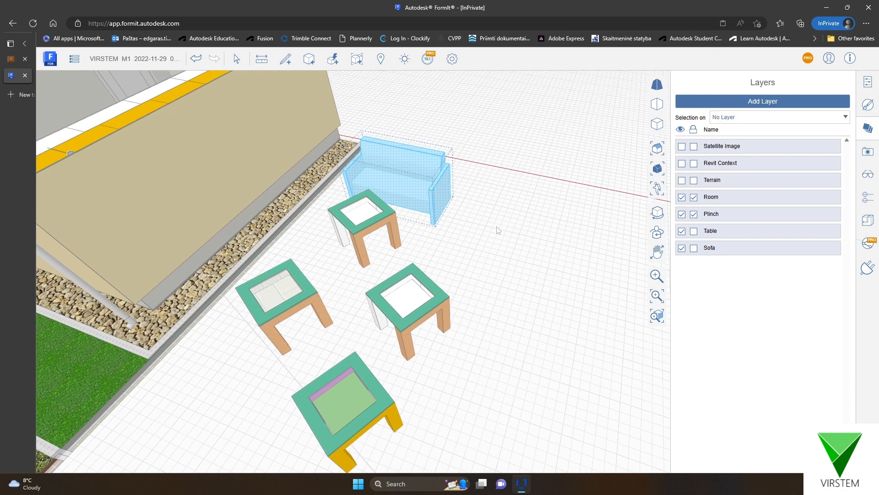
middle_click_drag(499, 230, 474, 234)
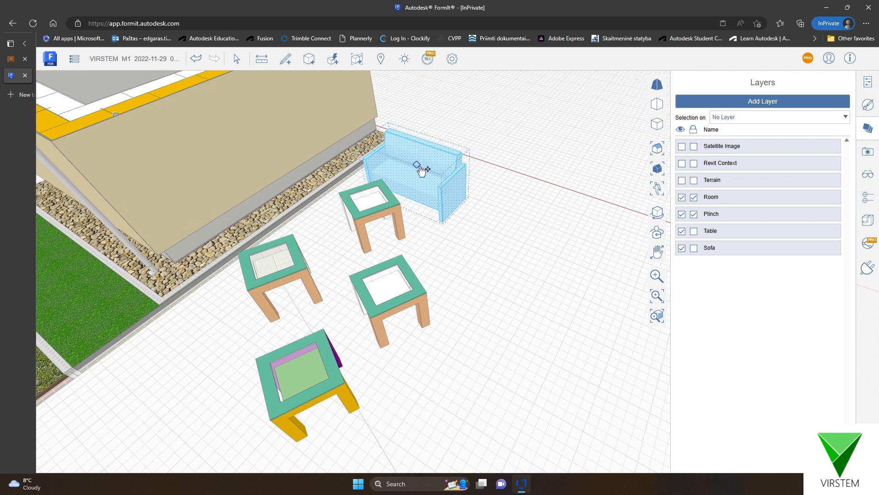
left_click(744, 123)
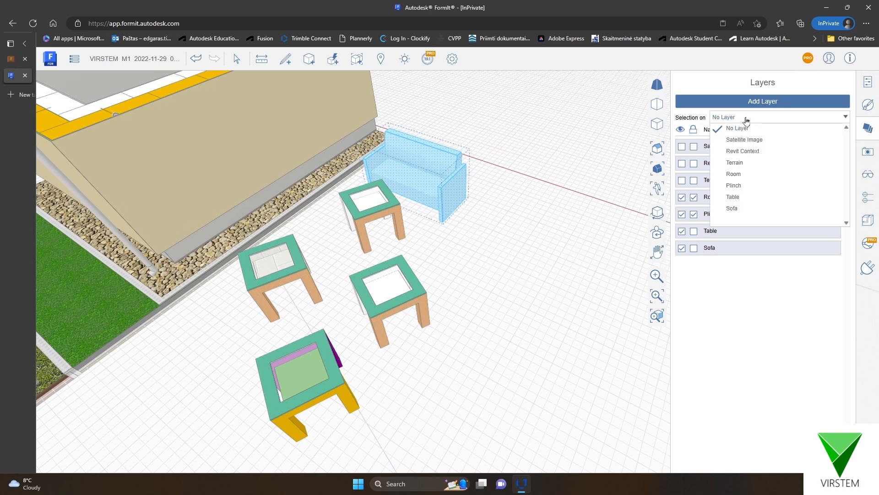
left_click(733, 208)
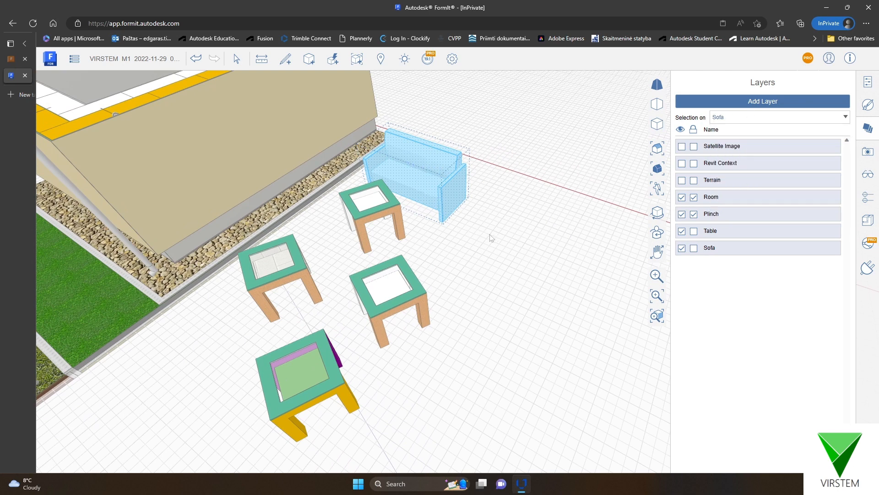
left_click(490, 234)
- Assign all four tables together to the Table layer
left_click(390, 293)
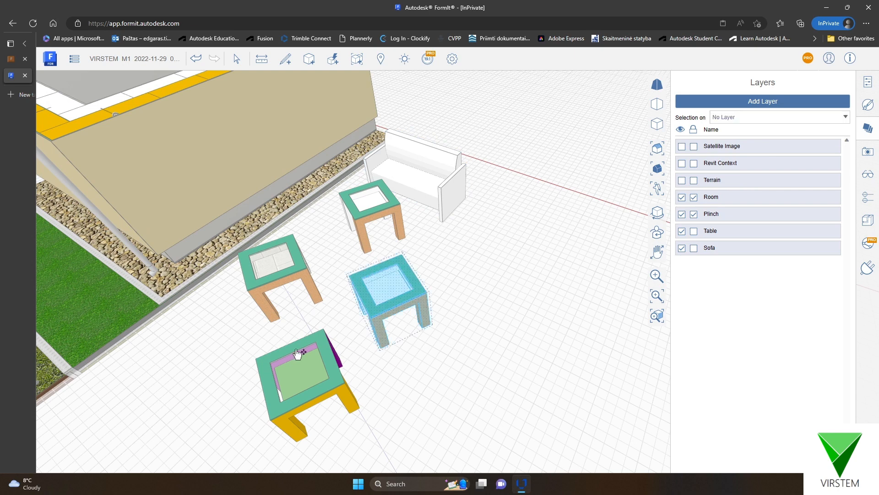
left_click(319, 358, "shift")
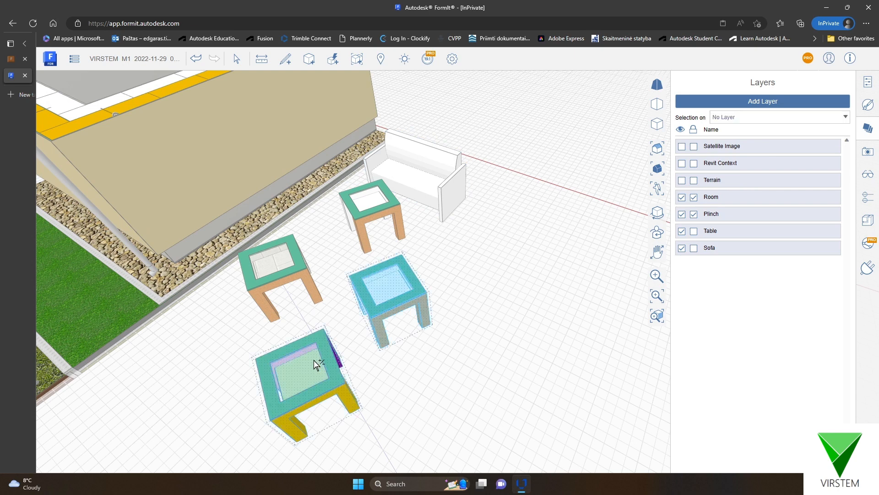
left_click(296, 272, "shift")
left_click(366, 202, "shift")
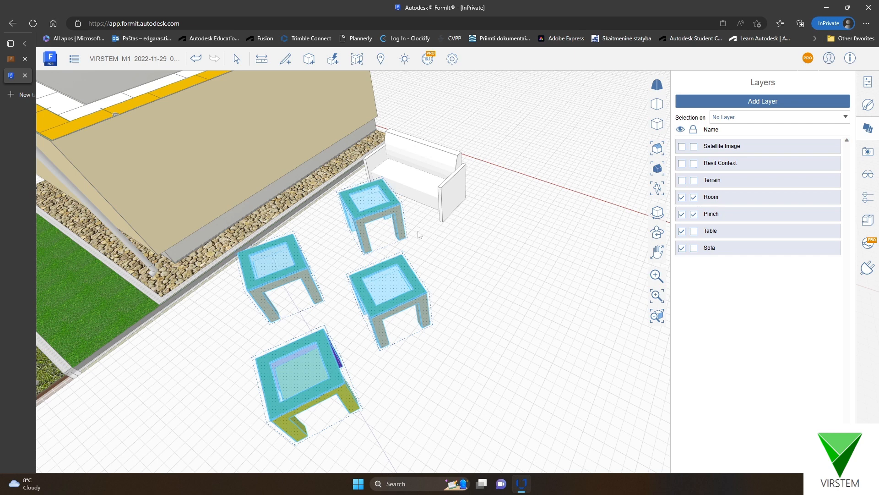
left_click(749, 118)
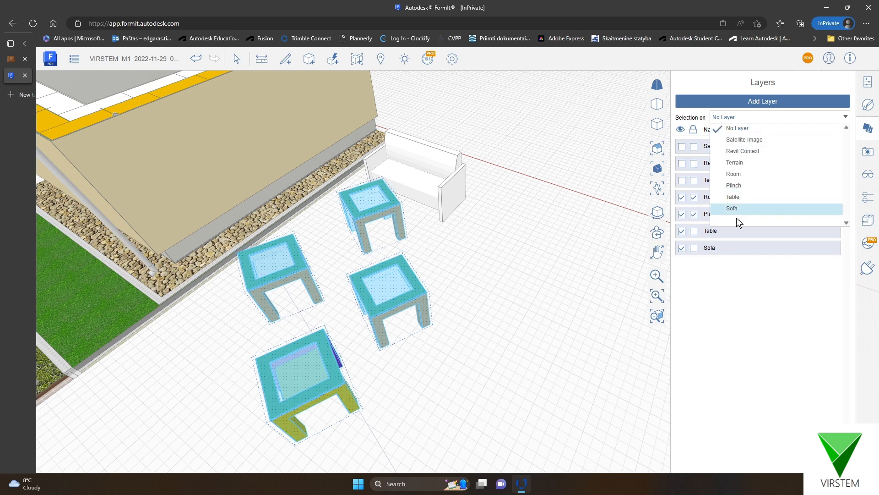
left_click(744, 201)
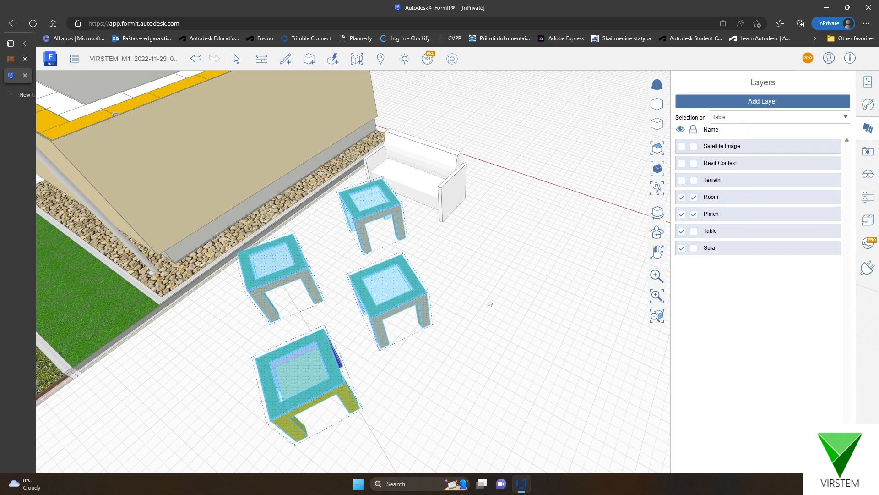
left_click(515, 263)
- Check the layer assignments by hiding and showing the Sofa layer and the Table layer in turn
left_click(682, 249)
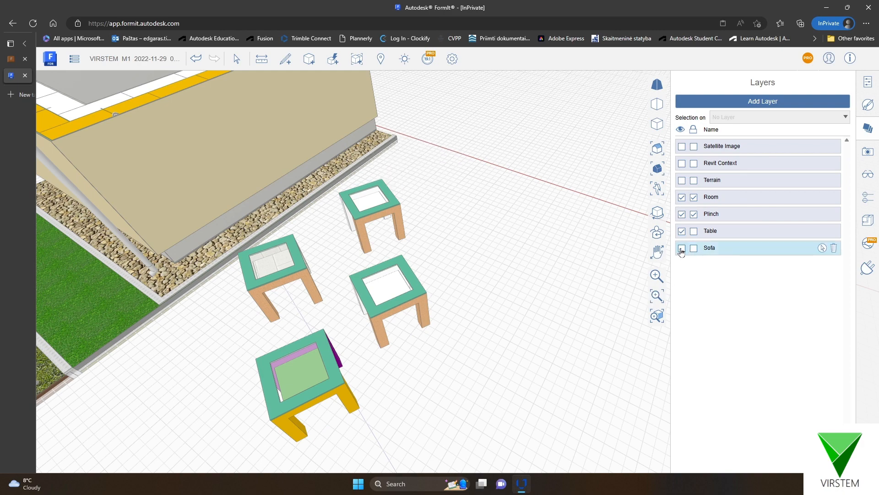
left_click(682, 248)
left_click(682, 231)
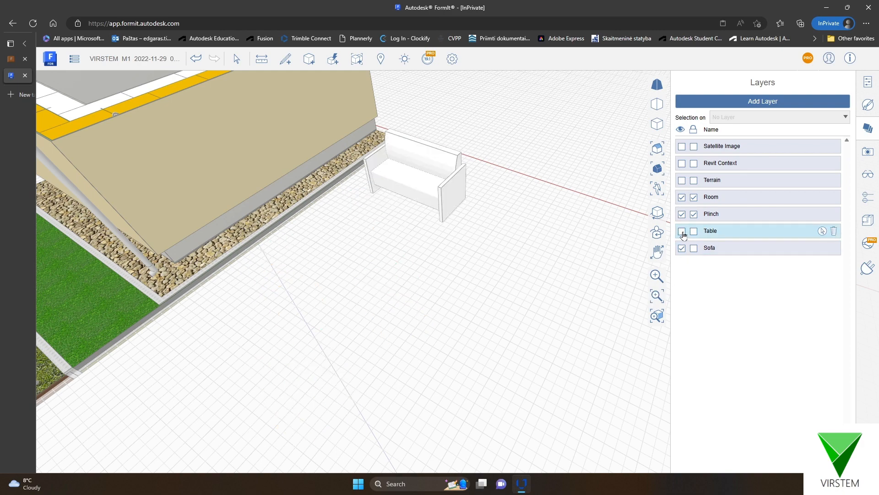
left_click(682, 231)
middle_click_drag(515, 242, 554, 273)
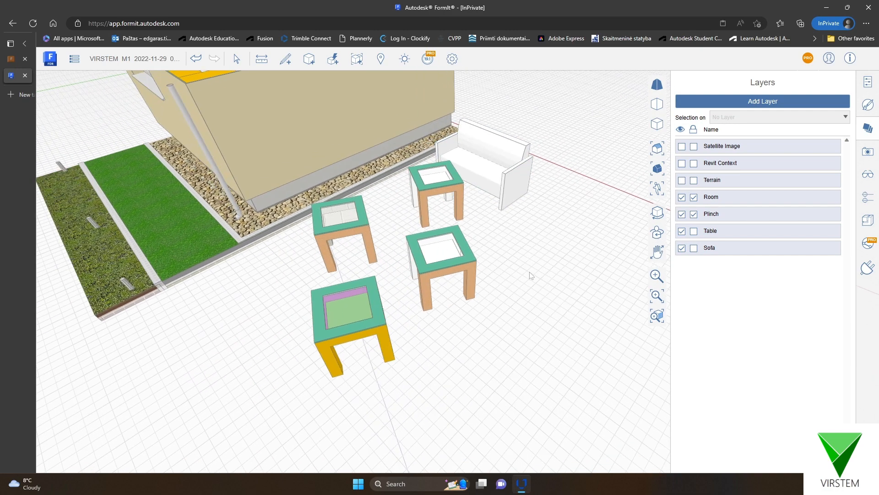
scroll(529, 273, "up", 5)
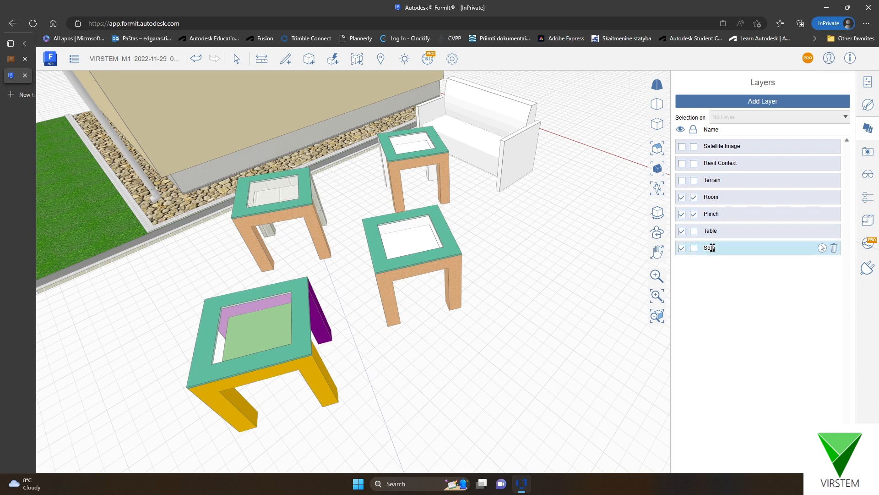
- Edit the group of the table nearest the sofa's open side, put all its geometry on the Table layer, and finish editing
left_click(426, 270)
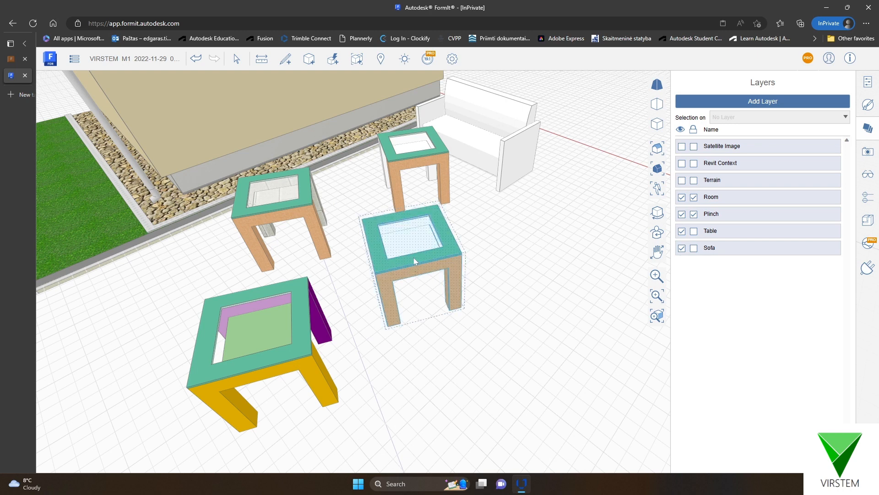
double_click(409, 262)
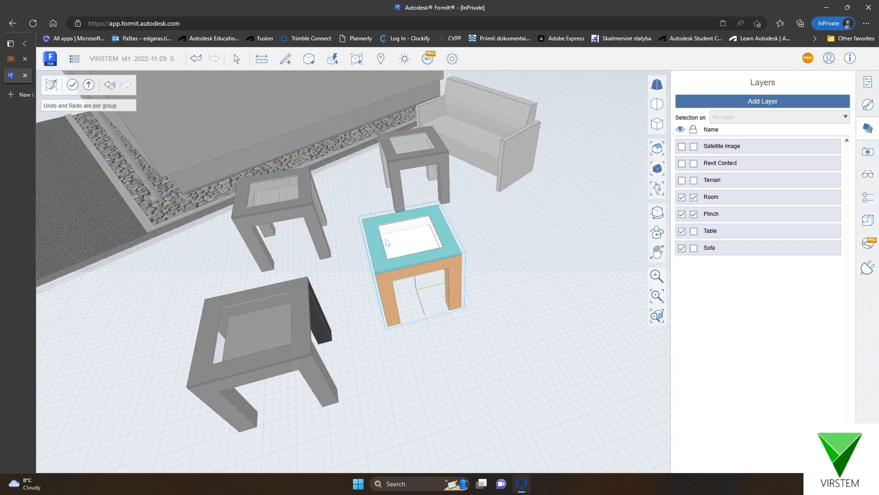
scroll(403, 252, "up", 3)
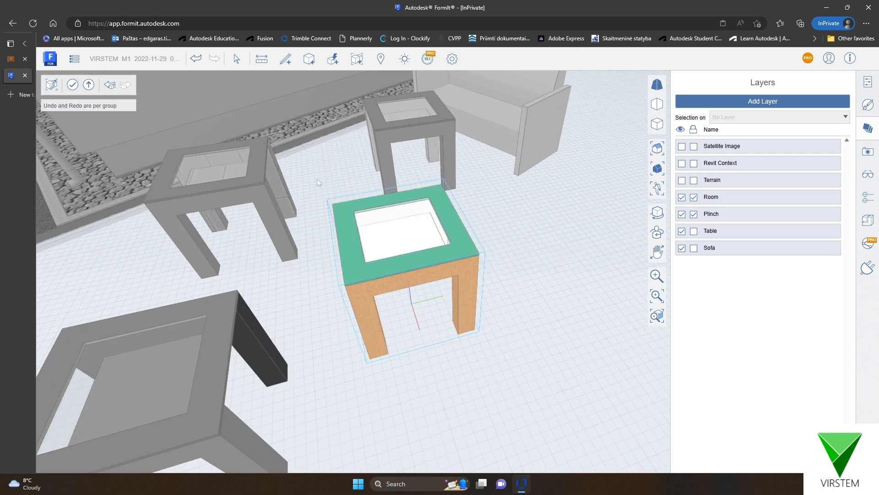
left_click_drag(317, 179, 545, 386)
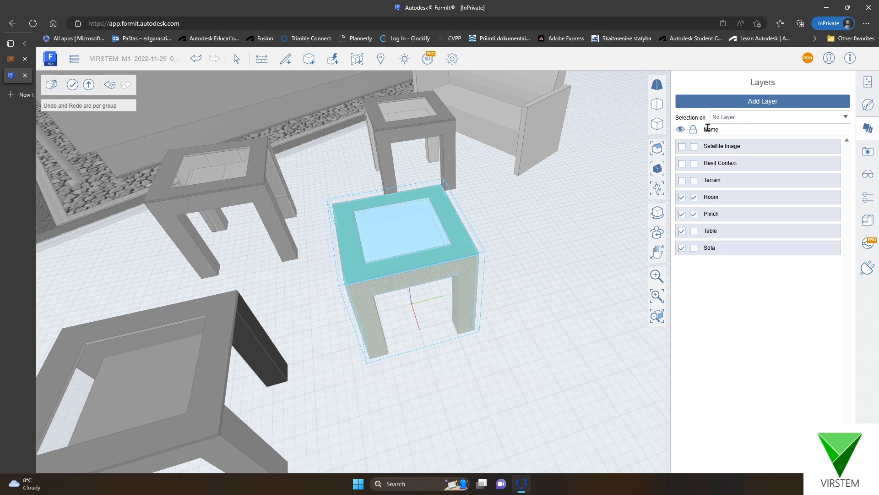
left_click(749, 120)
left_click(731, 197)
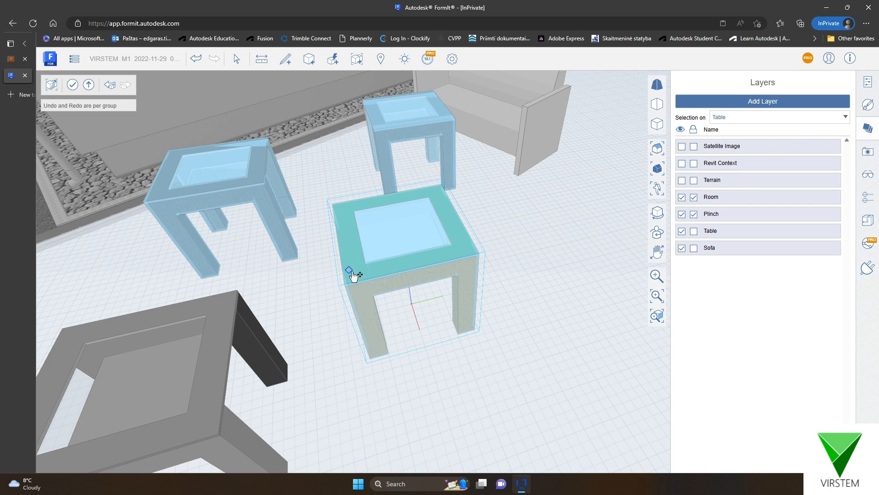
left_click(73, 84)
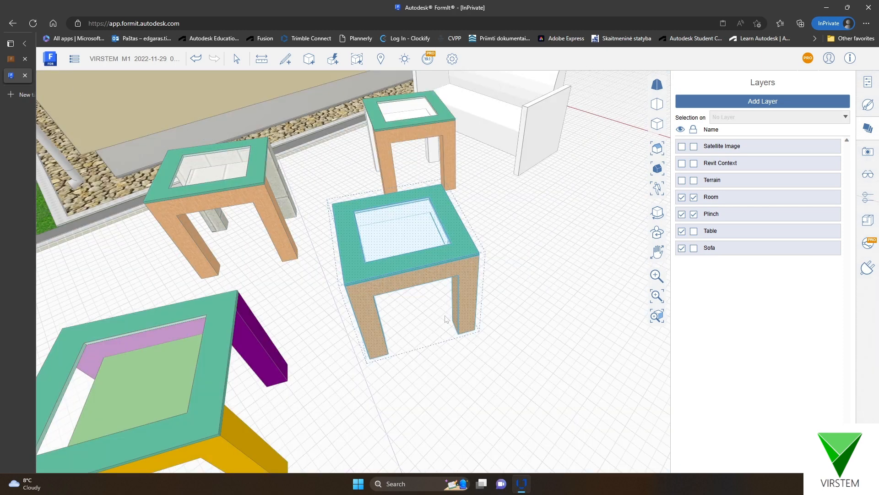
- Hide and show the Table layer again, and select individual tables to check their layer assignment
scroll(527, 228, "down", 2)
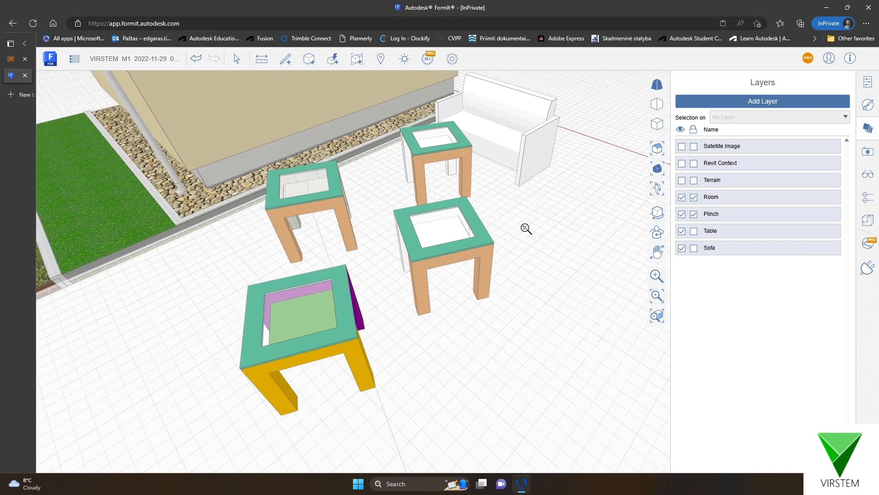
left_click(682, 231)
left_click(682, 231)
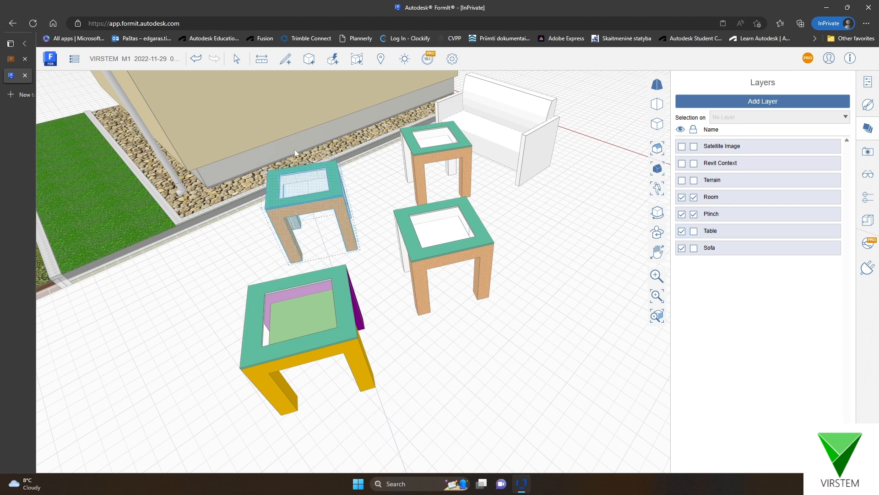
left_click(409, 266)
left_click(397, 258)
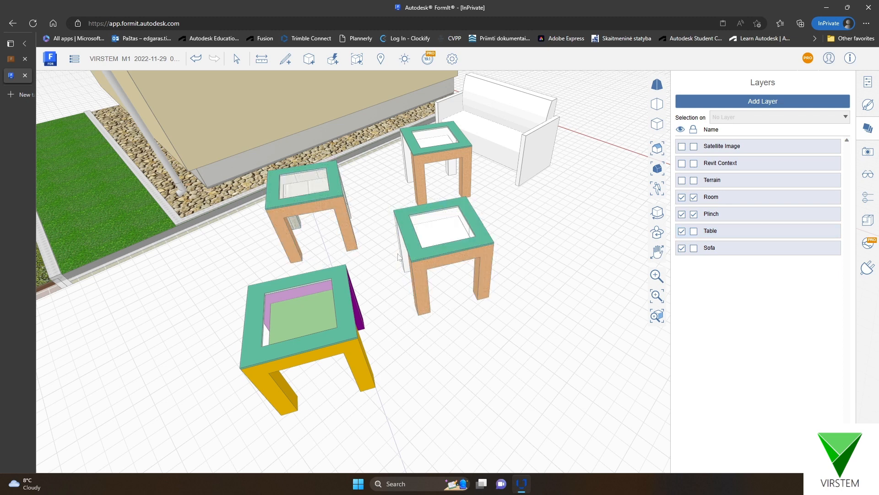
left_click(410, 269)
left_click(340, 339)
- Lock the Table layer and try to window-select the tables to test the lock
scroll(434, 314, "down", 4)
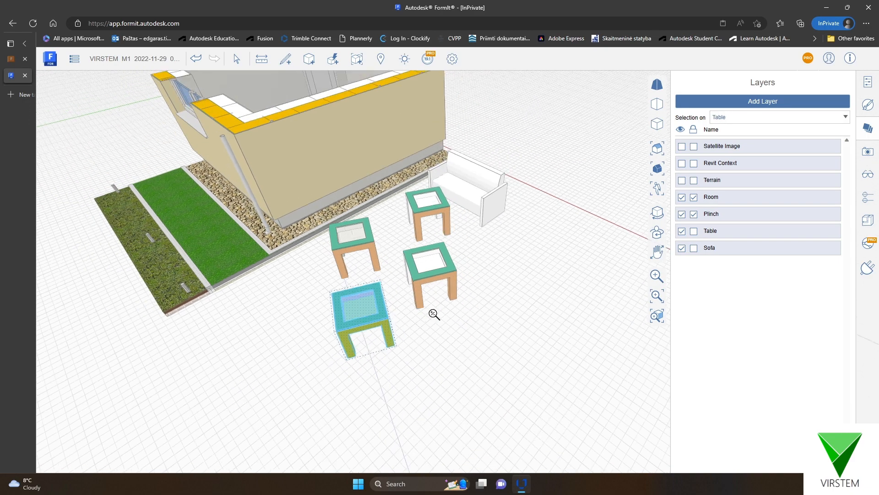
scroll(434, 314, "down", 1)
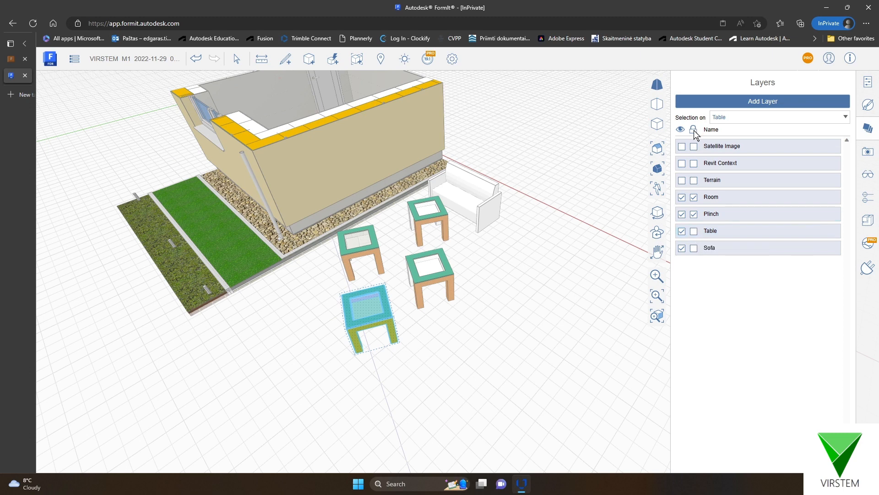
left_click(694, 230)
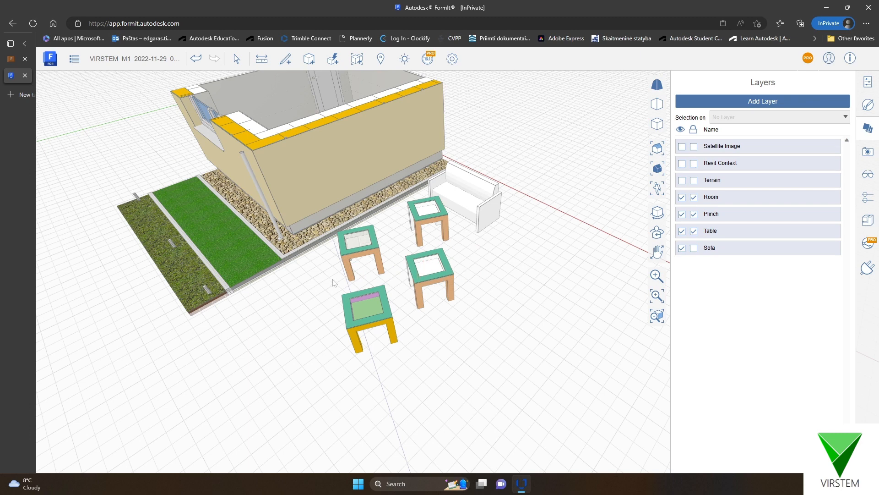
left_click_drag(331, 265, 417, 345)
left_click_drag(472, 355, 392, 280)
- Examine the sofa and the four tables from behind the sofa, from its side and from the front
right_click_drag(477, 259, 293, 259)
middle_click_drag(498, 280, 304, 266)
scroll(363, 278, "up", 5)
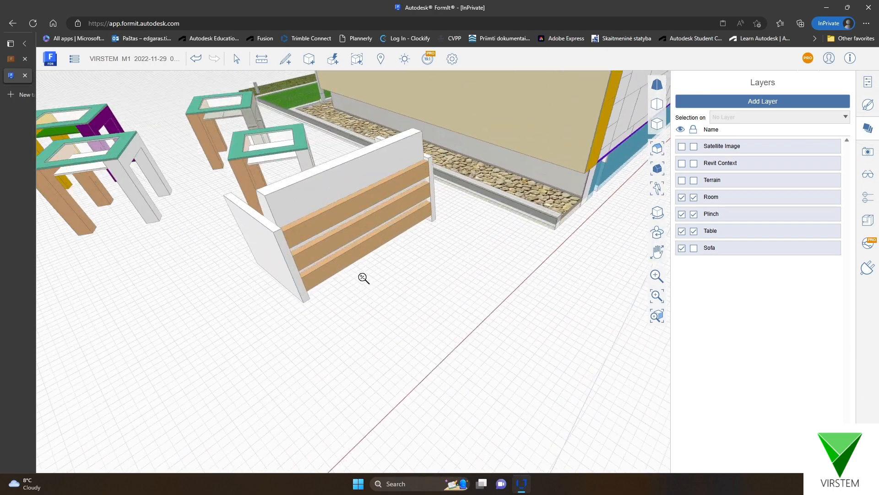
right_click_drag(363, 279, 318, 162)
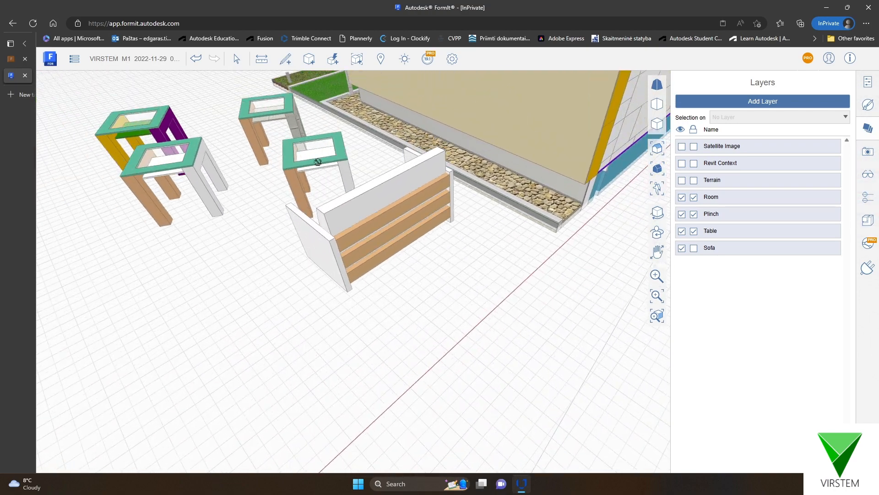
right_click_drag(286, 282, 397, 283)
scroll(359, 317, "down", 4)
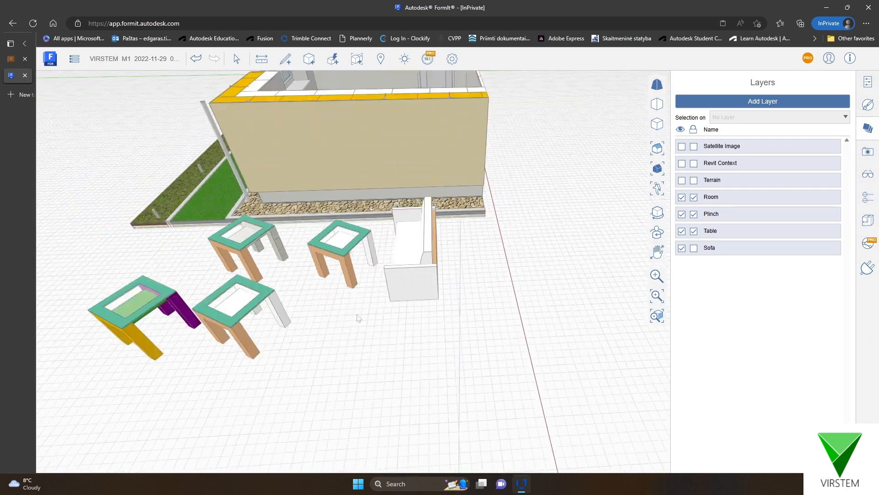
right_click_drag(359, 318, 442, 336)
middle_click_drag(485, 324, 568, 235)
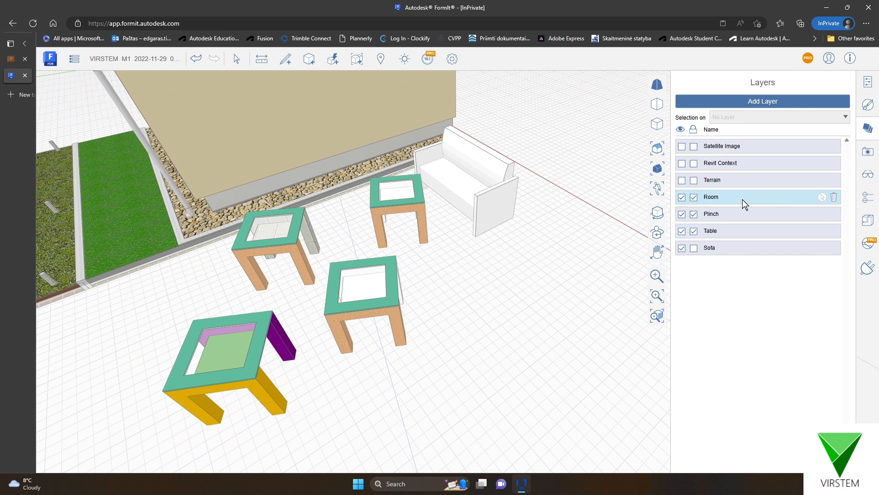
- Unlock the Table layer, and select the sofa to check its layer assignment in its instance properties before clearing the selection
left_click(694, 232)
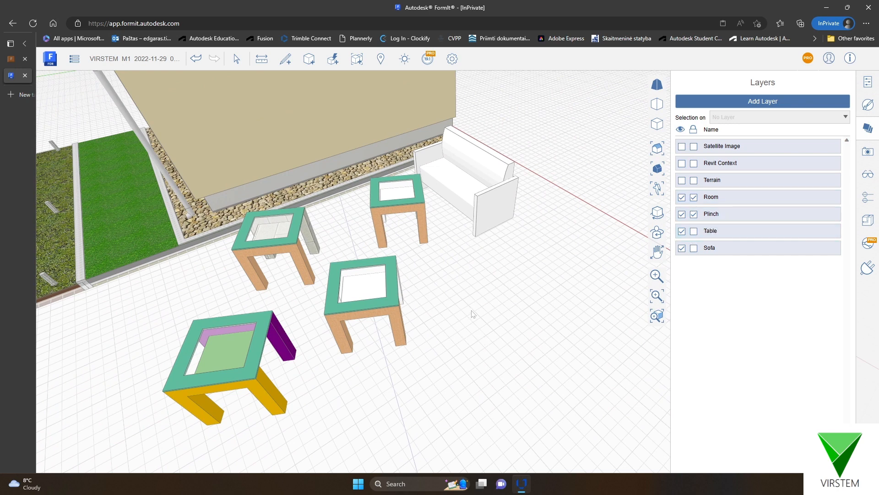
left_click(472, 196)
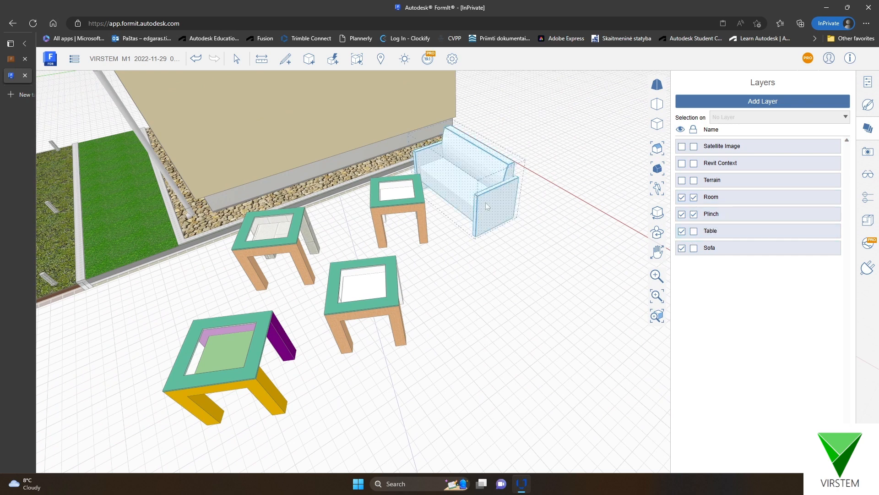
left_click(485, 203)
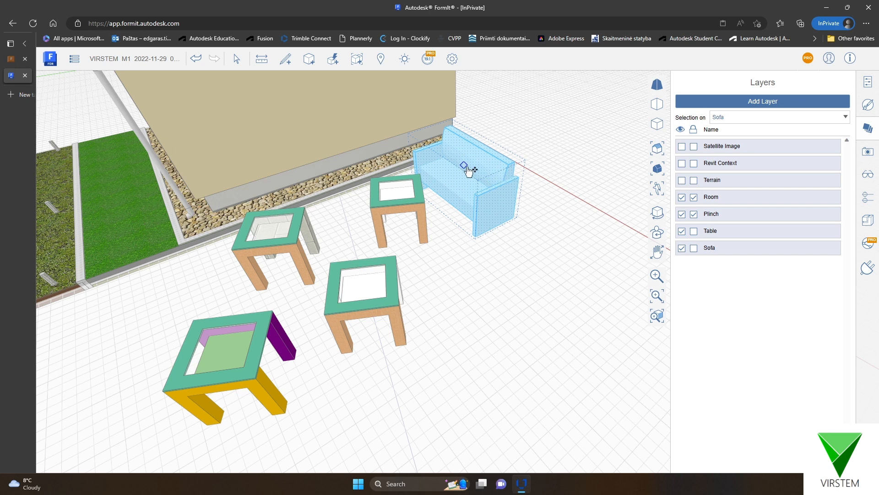
left_click(868, 82)
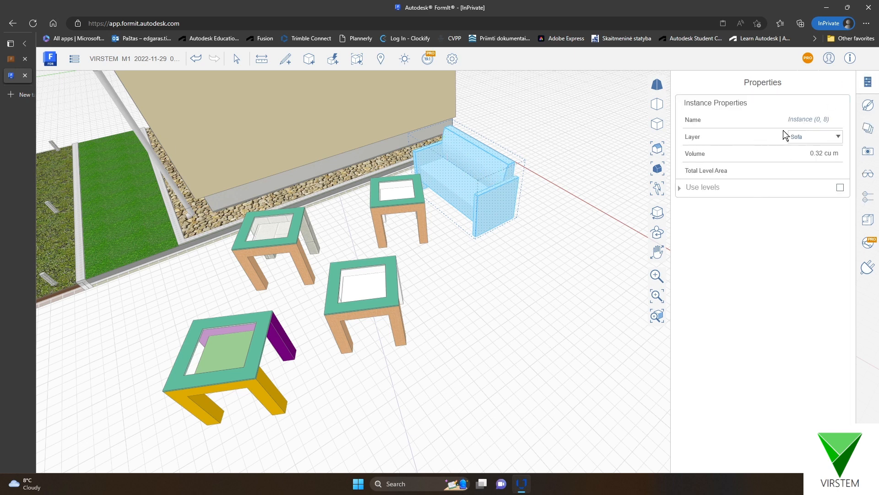
left_click(519, 297)
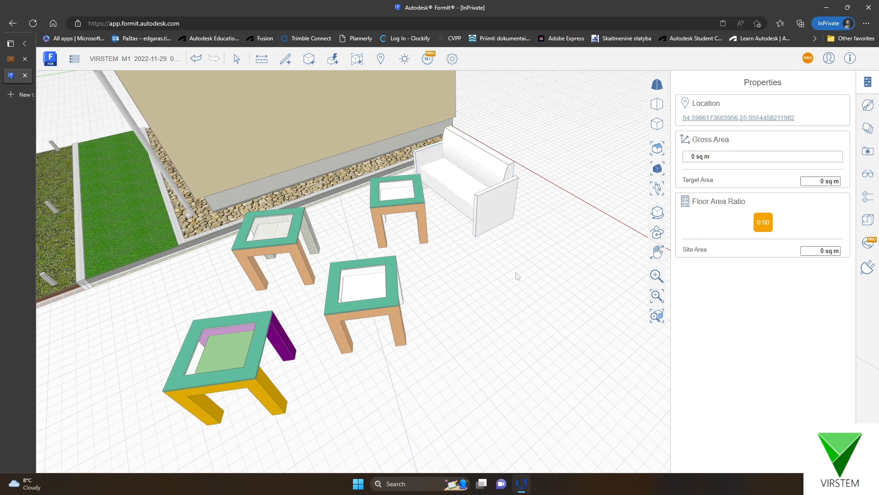